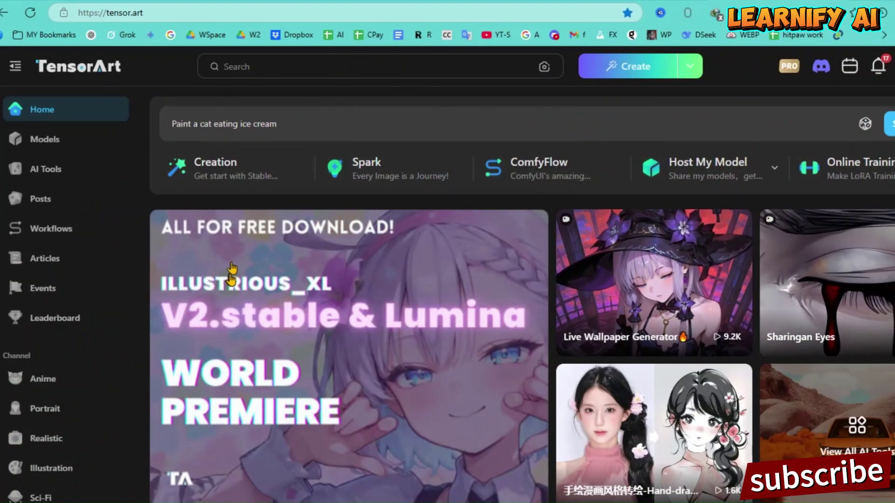
Step: Open the AI Tools gallery and look through the available image tools down to the Ghibli Style Illustration entry
{"action": "left_click", "coordinate": [62, 172]}
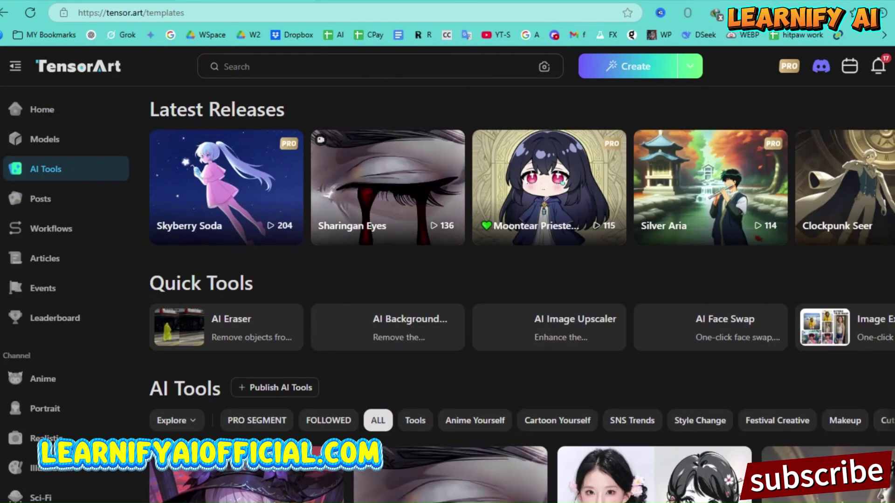
{"action": "scroll", "coordinate": [521, 295], "scroll_direction": "down", "scroll_amount": 4}
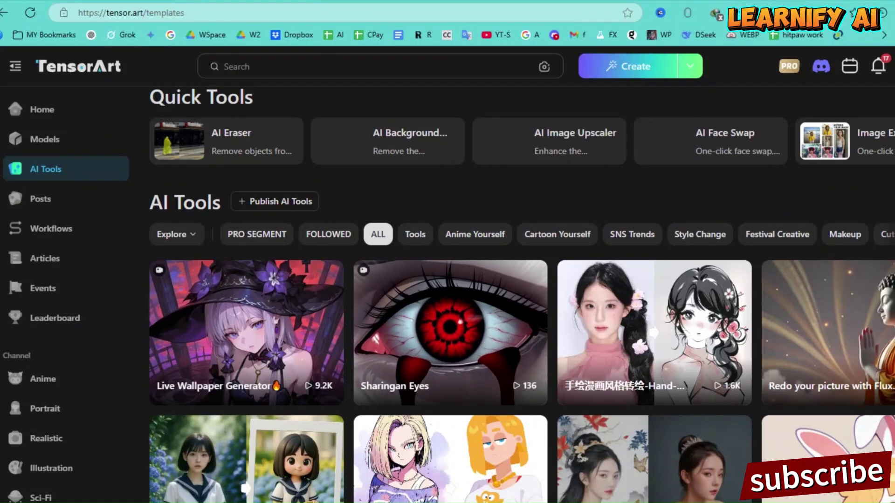
{"action": "scroll", "coordinate": [521, 295], "scroll_direction": "down", "scroll_amount": 2}
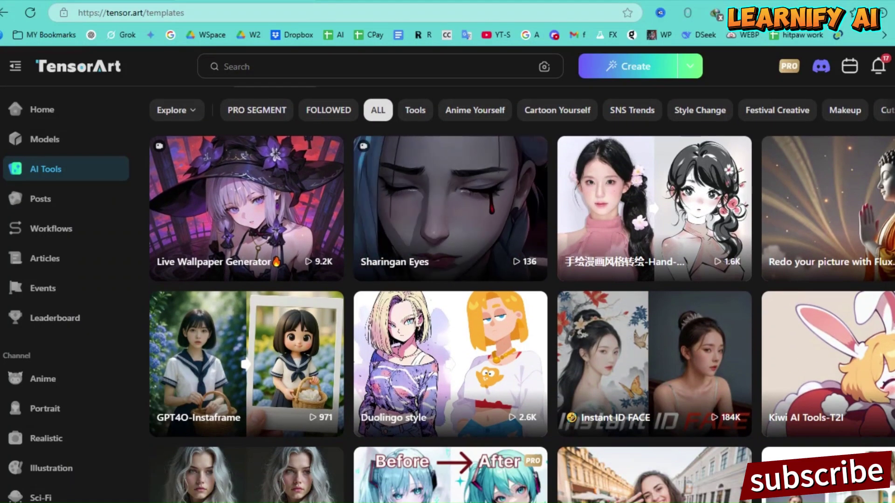
{"action": "scroll", "coordinate": [522, 295], "scroll_direction": "down", "scroll_amount": 1}
{"action": "scroll", "coordinate": [521, 296], "scroll_direction": "down", "scroll_amount": 4}
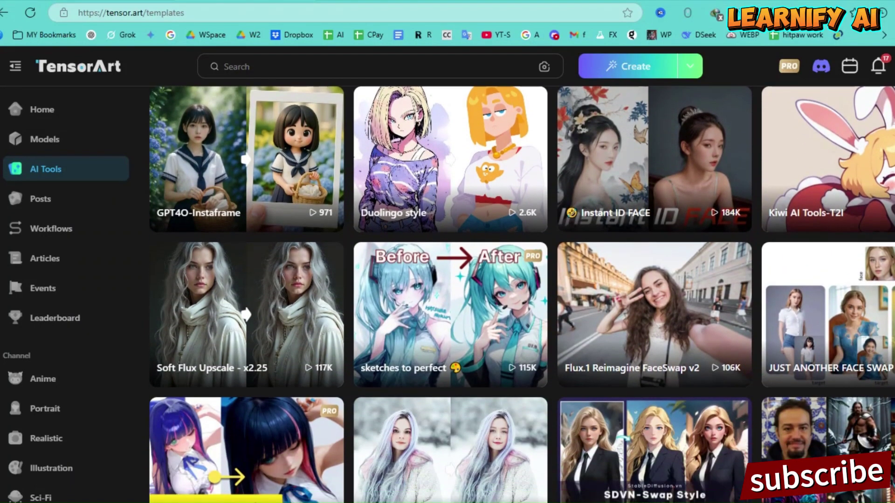
{"action": "scroll", "coordinate": [522, 296], "scroll_direction": "down", "scroll_amount": 3}
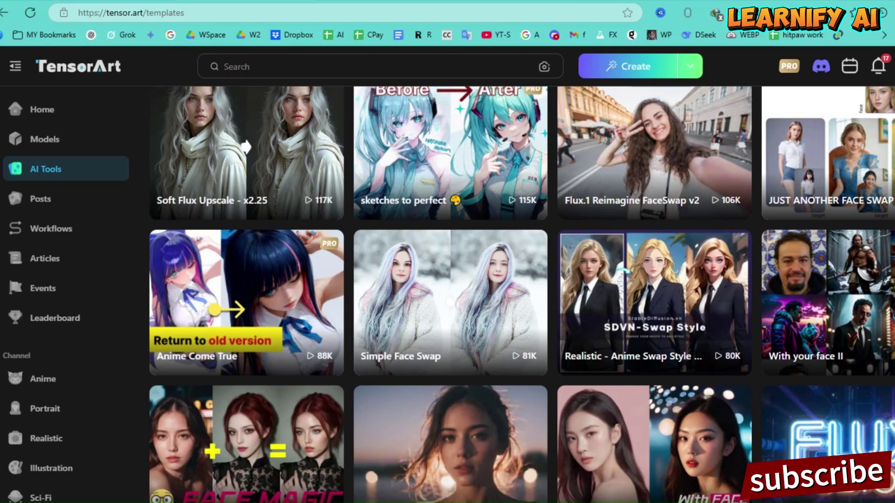
{"action": "scroll", "coordinate": [522, 295], "scroll_direction": "down", "scroll_amount": 1}
{"action": "scroll", "coordinate": [522, 296], "scroll_direction": "down", "scroll_amount": 2}
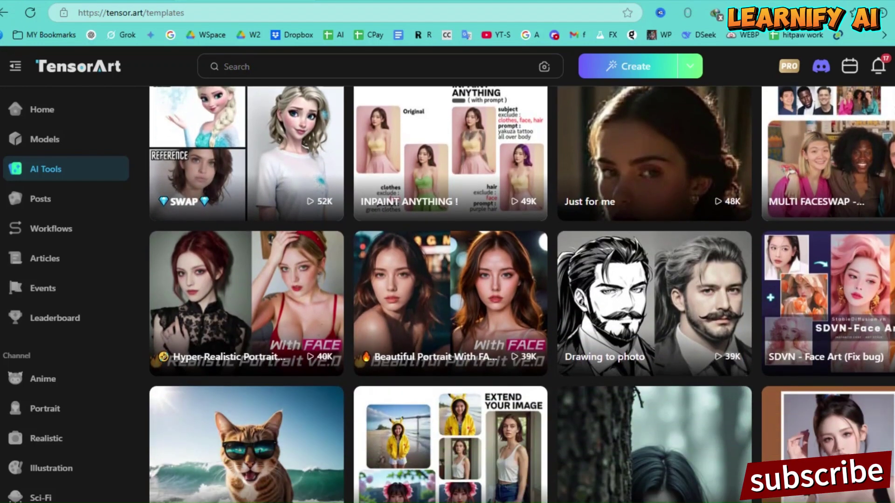
{"action": "scroll", "coordinate": [521, 295], "scroll_direction": "down", "scroll_amount": 4}
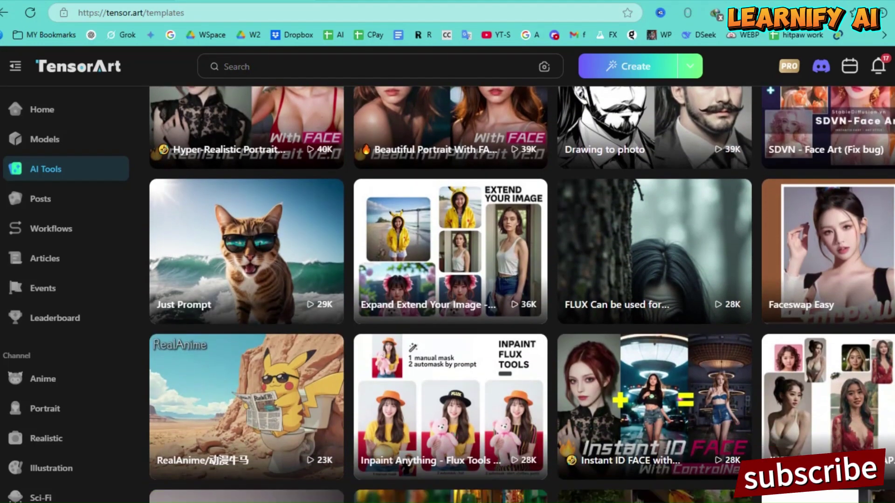
{"action": "scroll", "coordinate": [522, 296], "scroll_direction": "down", "scroll_amount": 4}
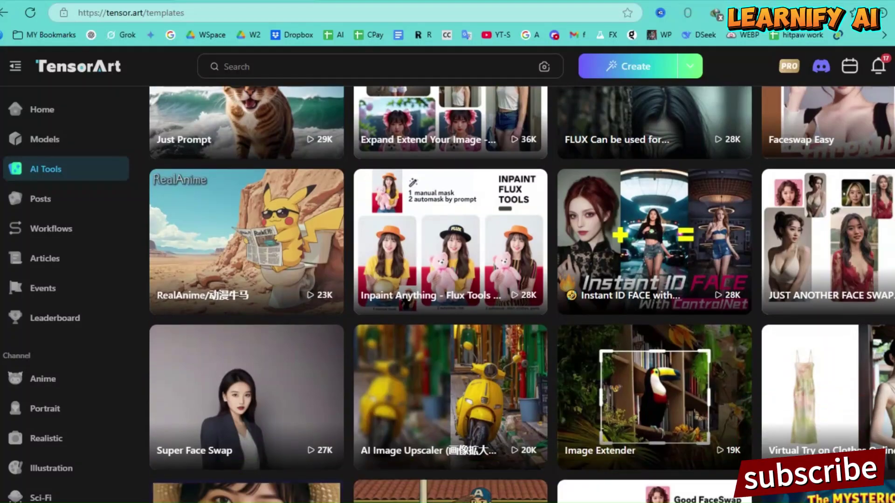
{"action": "scroll", "coordinate": [521, 295], "scroll_direction": "down", "scroll_amount": 4}
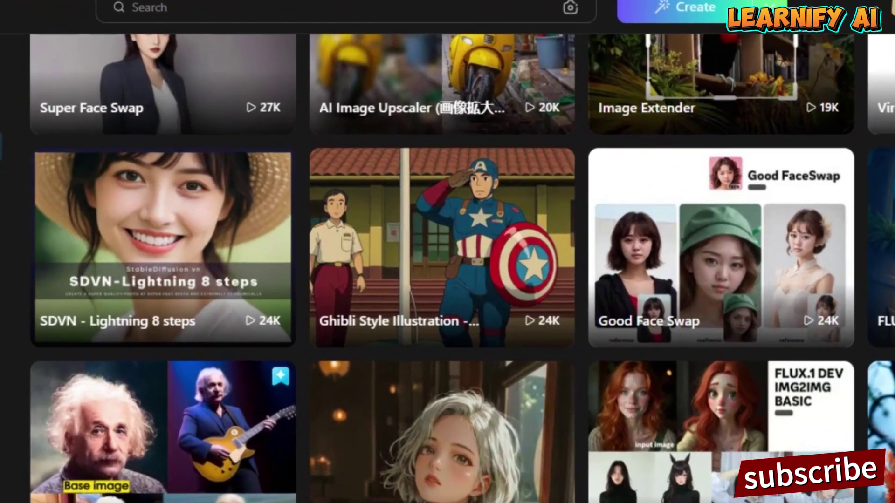
{"action": "mouse_move", "coordinate": [416, 282]}
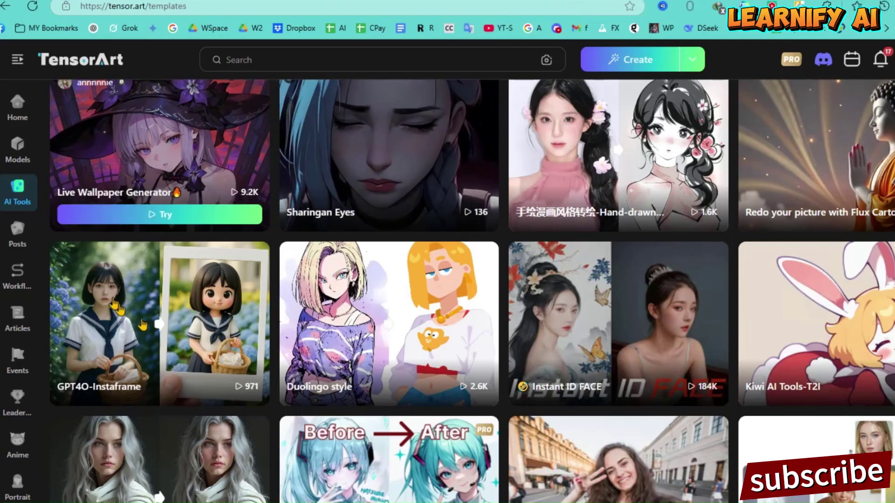
Step: Look at the GPT4O-Instaframe tool and the Snoopy Filter result, and compare the daily credits of the Pro and Standard plans
{"action": "mouse_move", "coordinate": [151, 337]}
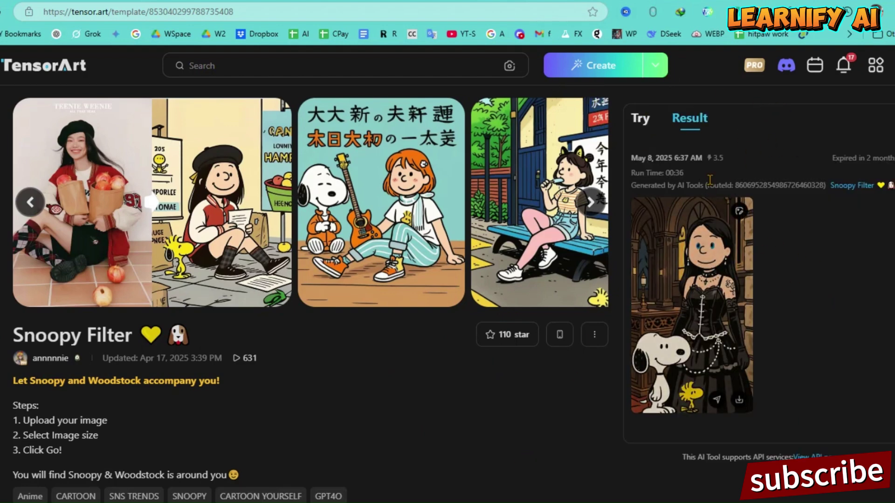
{"action": "mouse_move", "coordinate": [710, 164]}
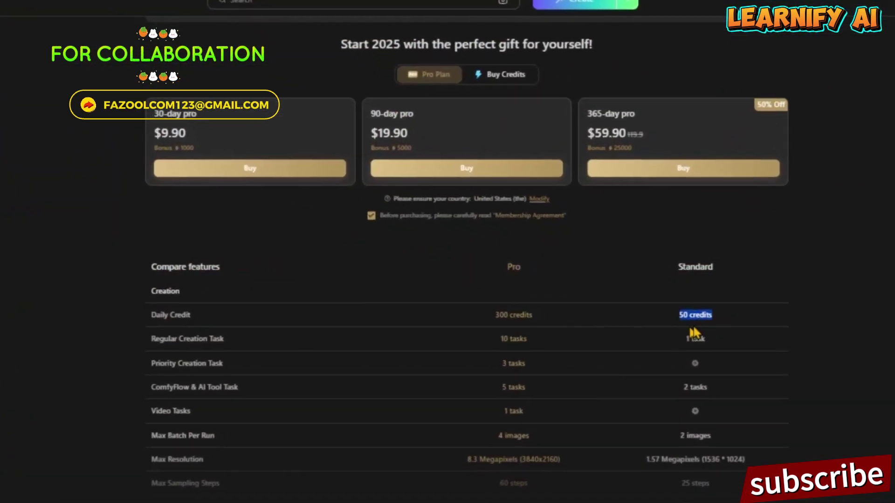
{"action": "left_click_drag", "start_coordinate": [487, 319], "coordinate": [548, 319]}
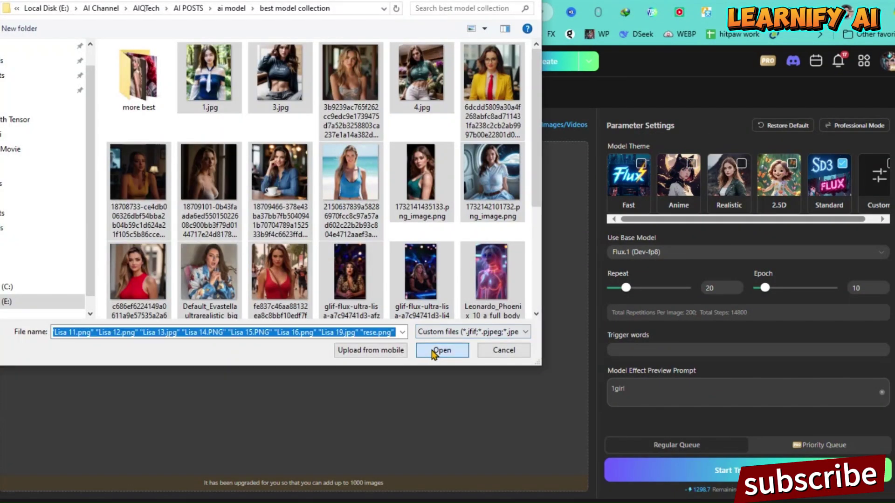
Step: Upload the selected images to the training dataset and set the base model to Illustrious v2.0
{"action": "left_click", "coordinate": [438, 351]}
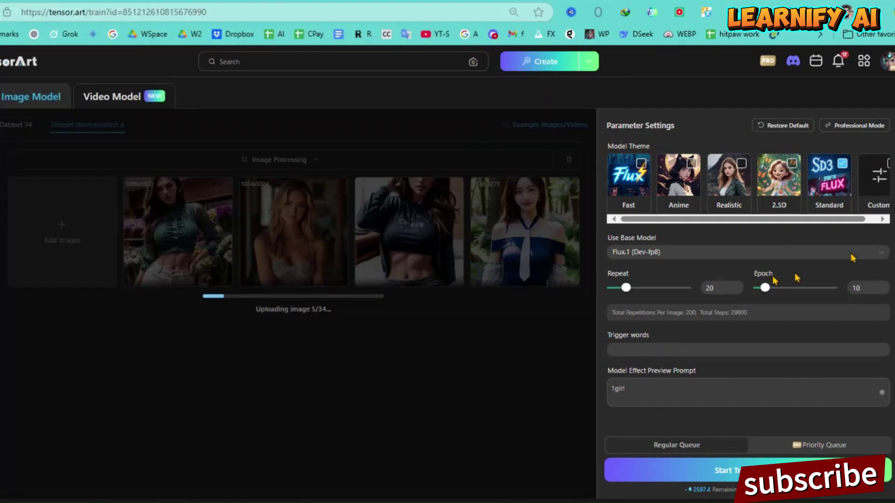
{"action": "left_click", "coordinate": [648, 252]}
{"action": "left_click", "coordinate": [638, 287]}
Step: Set the training trigger words to "Ghibli Hand Drawn Style"
{"action": "left_click", "coordinate": [720, 350]}
{"action": "type", "text": "Ghib"}
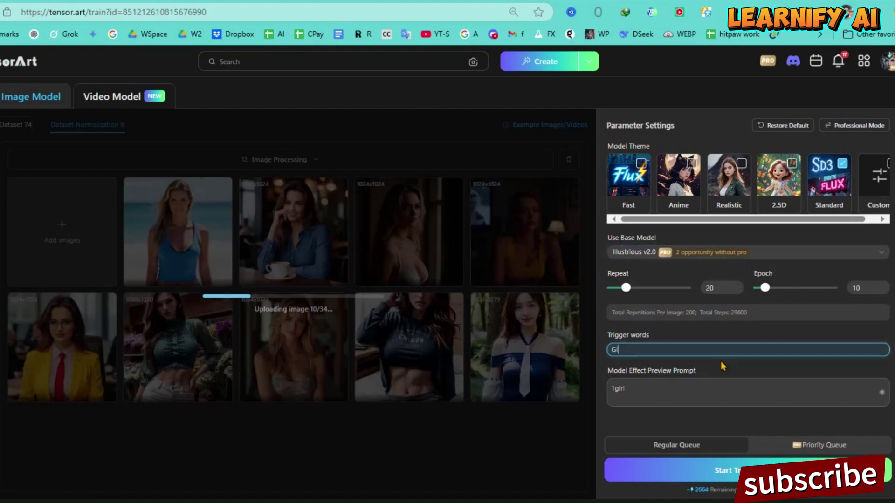
{"action": "type", "text": "li hand drawn style"}
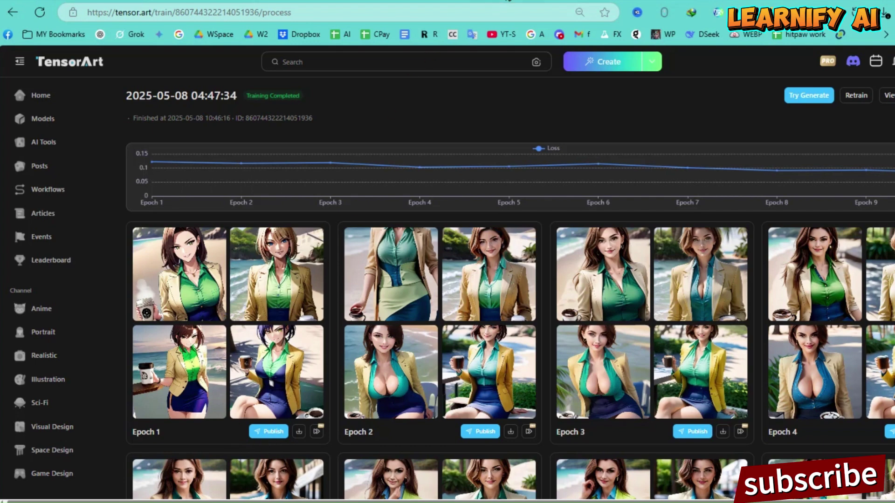
Step: Start publishing Epoch 1 by creating project "Ghibli Hand Drawn Style", channel Illustration, tags GHIBLI STYLE, ILLUSTRIOUS and FANTASY IMAGE
{"action": "left_click", "coordinate": [273, 432]}
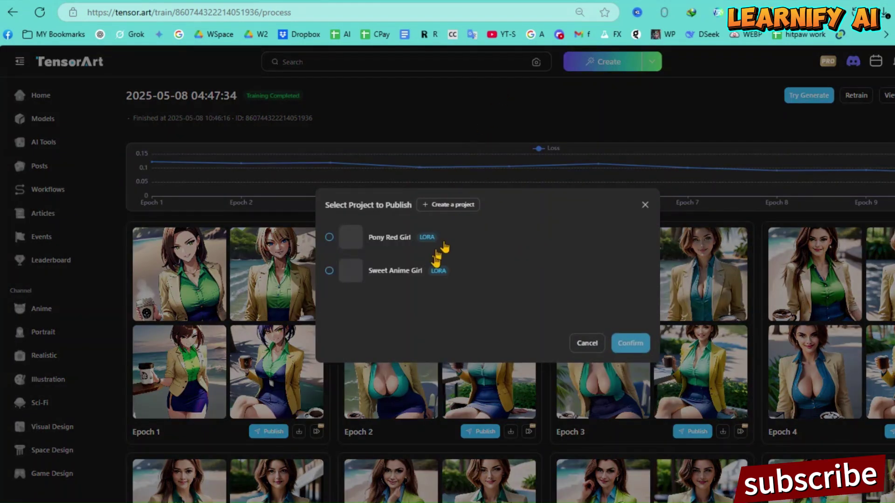
{"action": "left_click", "coordinate": [448, 204]}
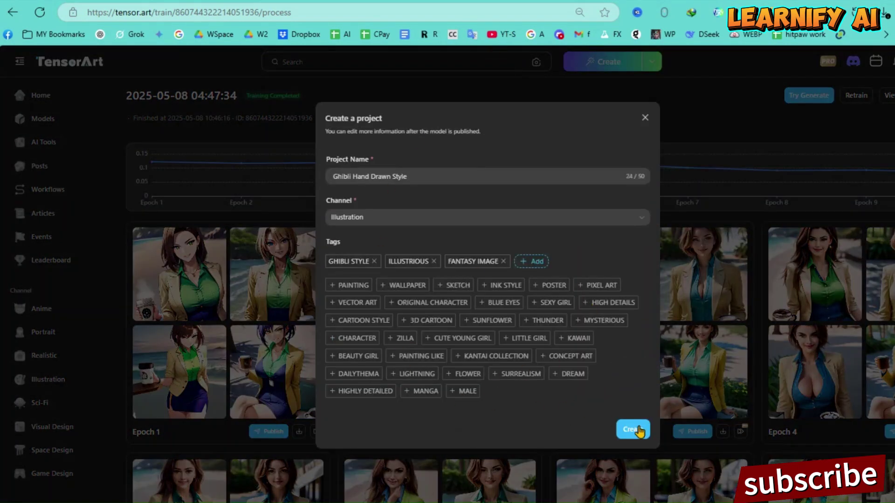
{"action": "left_click", "coordinate": [632, 429]}
Step: Publish the trained model with free download permission and view the next showcase image on its page
{"action": "scroll", "coordinate": [372, 343], "scroll_direction": "down", "scroll_amount": 10}
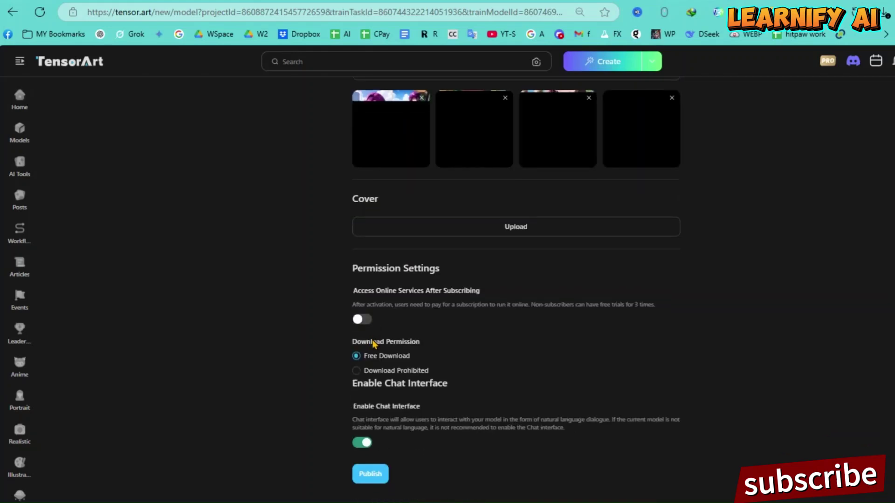
{"action": "left_click", "coordinate": [377, 480]}
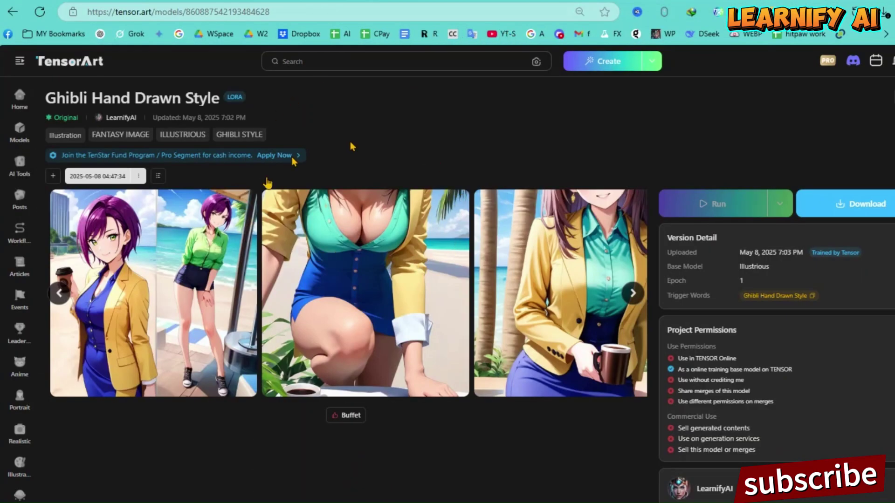
{"action": "left_click", "coordinate": [632, 294]}
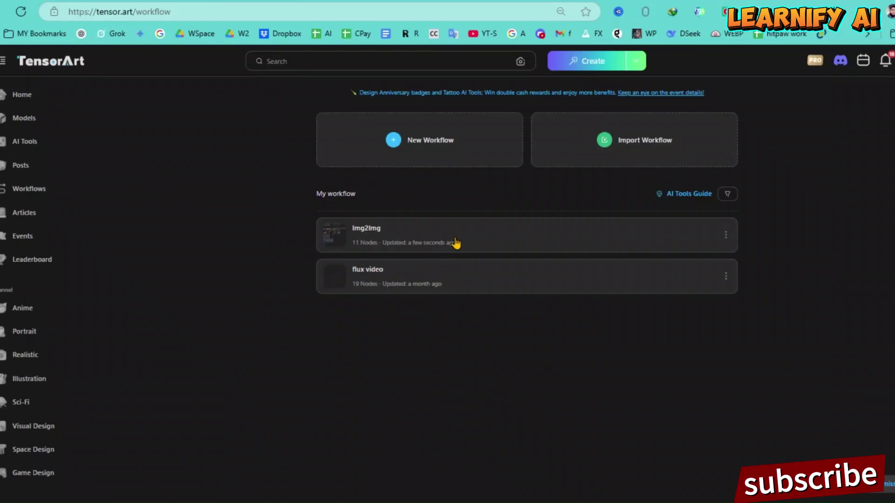
Step: Open the Img2Img workflow and upload the photo of the puppy in a black vest to its LoadImage node
{"action": "left_click", "coordinate": [455, 244]}
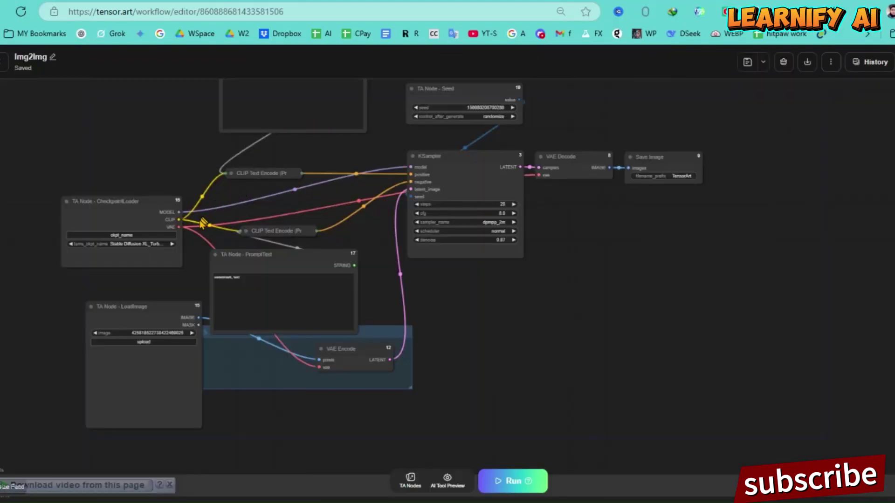
{"action": "scroll", "coordinate": [145, 254], "scroll_direction": "up", "scroll_amount": 4}
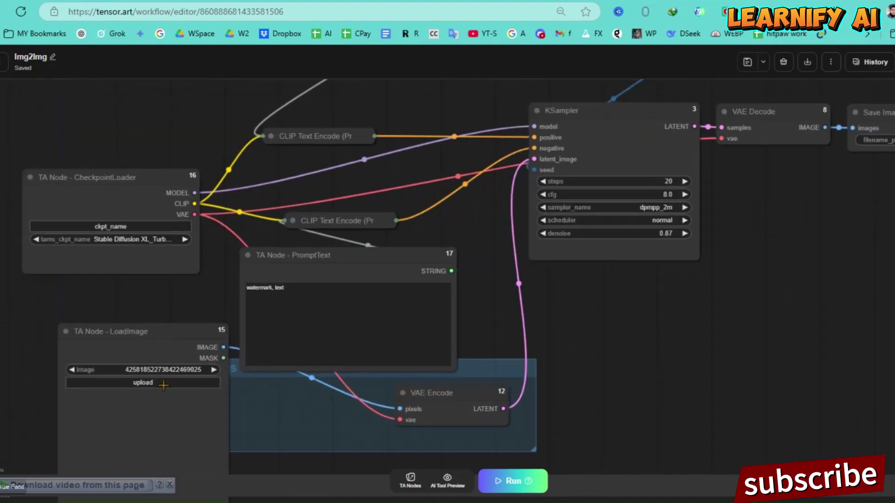
{"action": "left_click", "coordinate": [143, 383]}
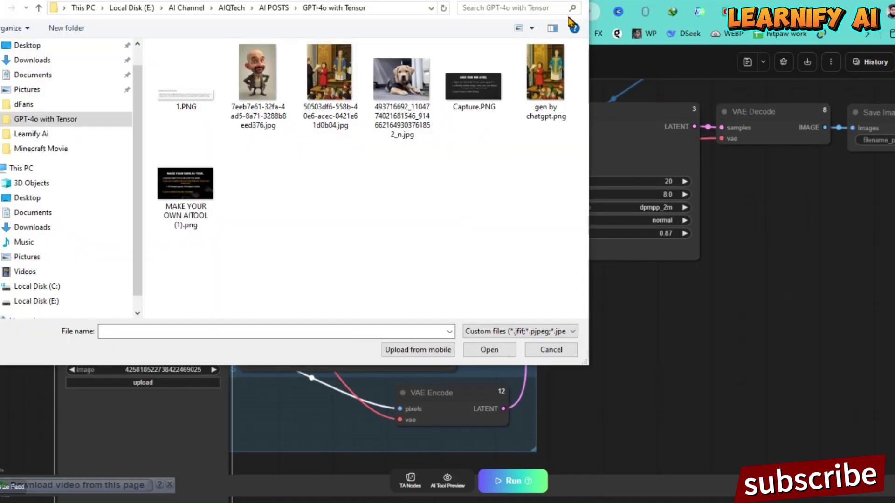
{"action": "left_click", "coordinate": [407, 76]}
{"action": "double_click", "coordinate": [406, 75]}
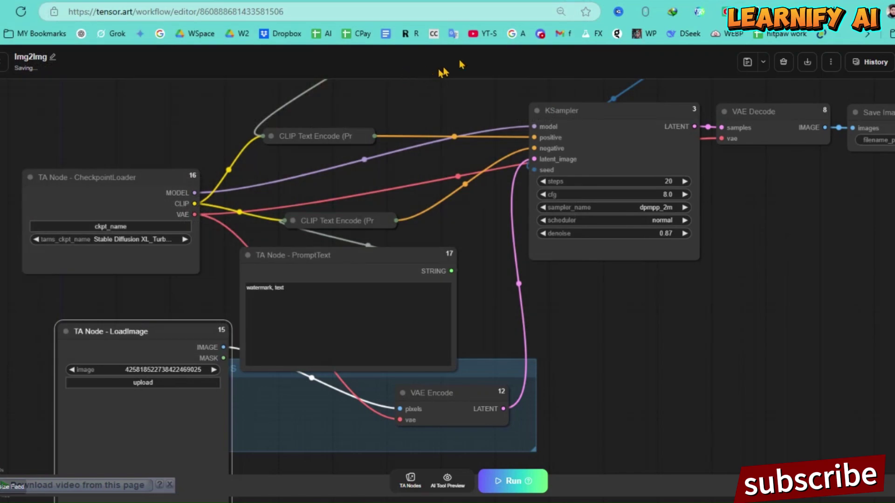
Step: Open the checkpoint selection of the CheckpointLoader node
{"action": "scroll", "coordinate": [122, 214], "scroll_direction": "down", "scroll_amount": 1}
{"action": "left_click", "coordinate": [121, 213]}
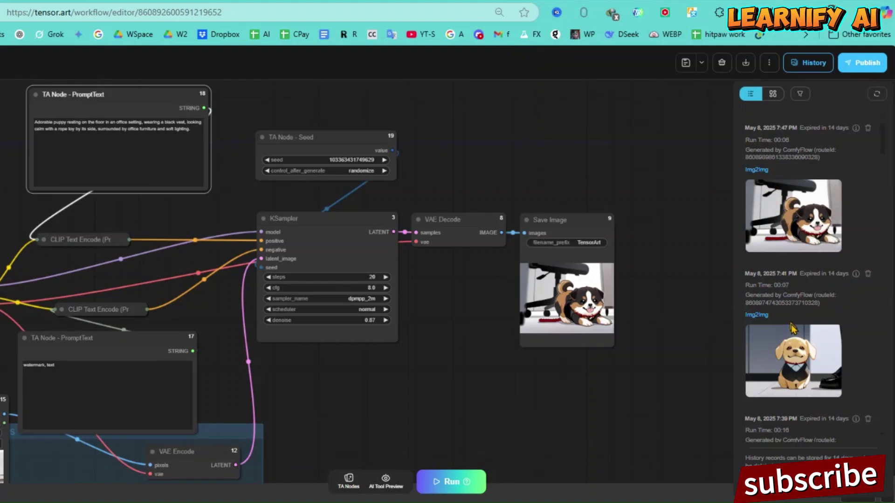
Step: Publish the Img2Img workflow as an AI tool, with three generated puppy images as showcases and the original puppy photo as cover
{"action": "scroll", "coordinate": [792, 328], "scroll_direction": "down", "scroll_amount": 3}
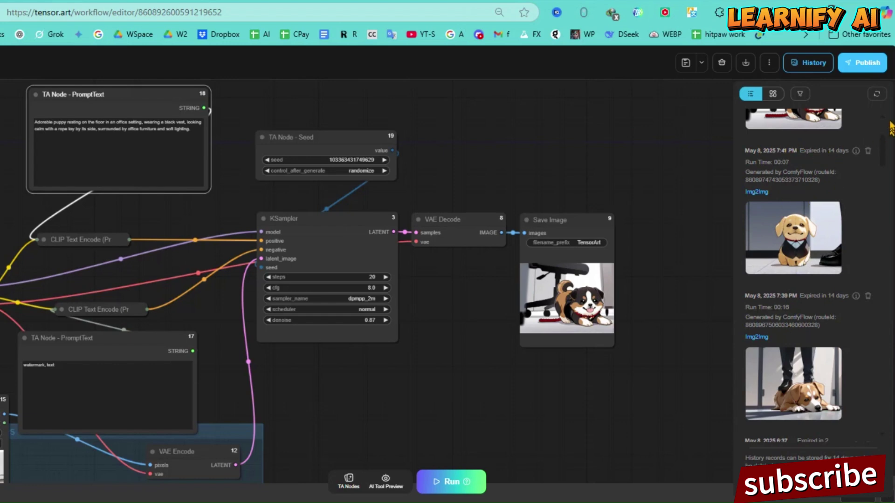
{"action": "left_click", "coordinate": [863, 65]}
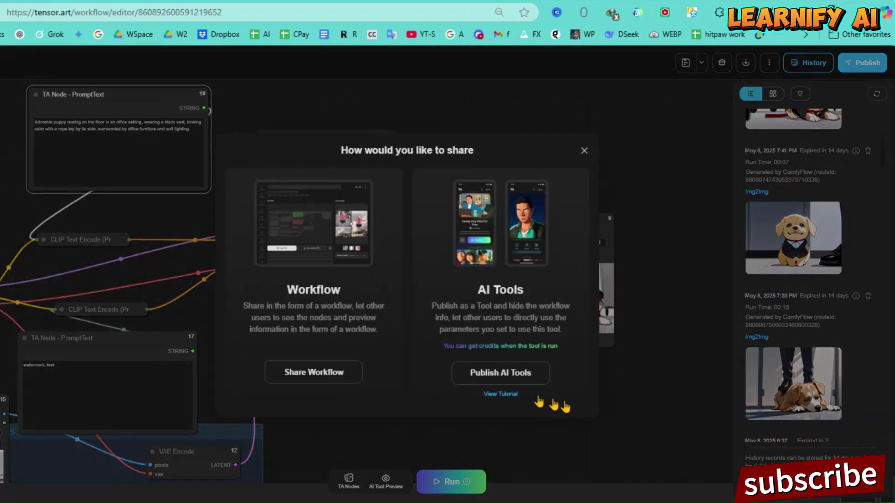
{"action": "left_click", "coordinate": [495, 376]}
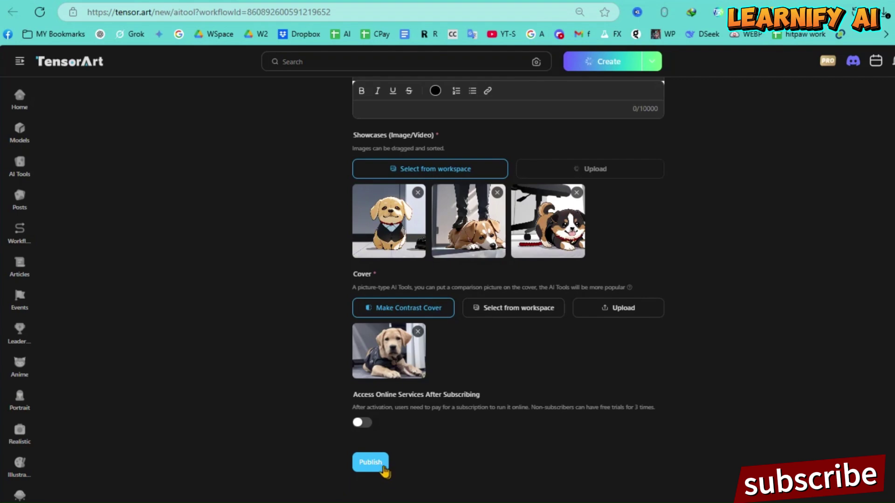
{"action": "left_click", "coordinate": [371, 463]}
Step: Load the original puppy photo into the published tool's LoadImage input for a test run
{"action": "left_click", "coordinate": [725, 174]}
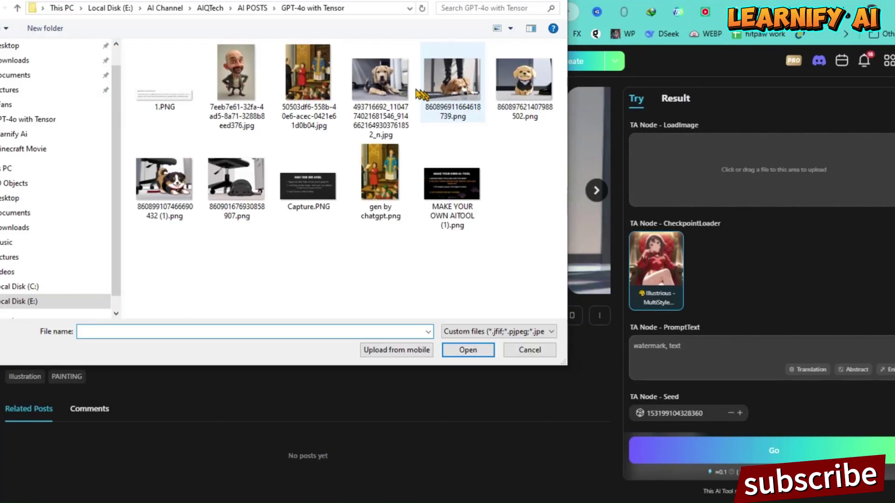
{"action": "double_click", "coordinate": [401, 94]}
{"action": "scroll", "coordinate": [698, 326], "scroll_direction": "down", "scroll_amount": 2}
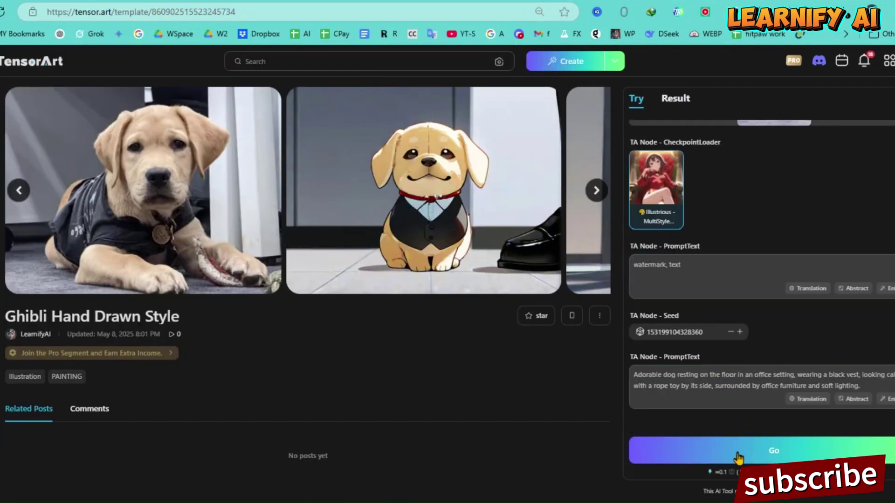